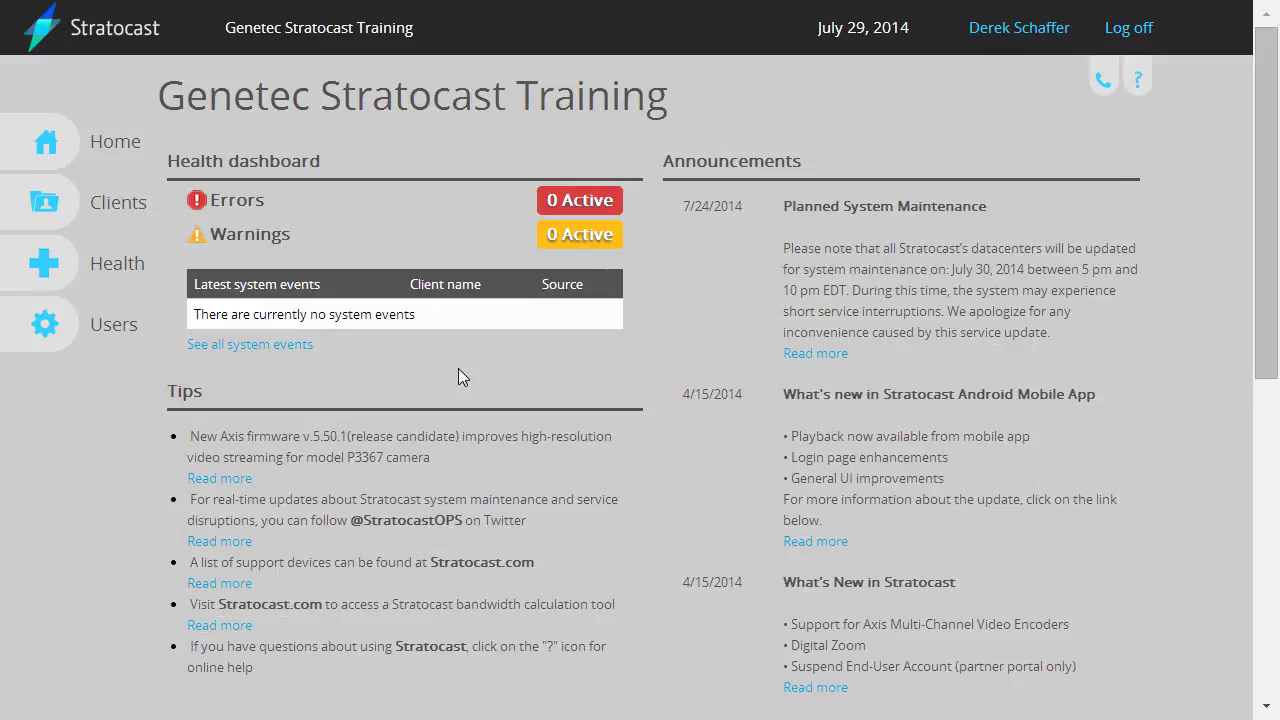
Go to Clients and open Joe's Corner Store's list of 4 devices
left_click(52, 218)
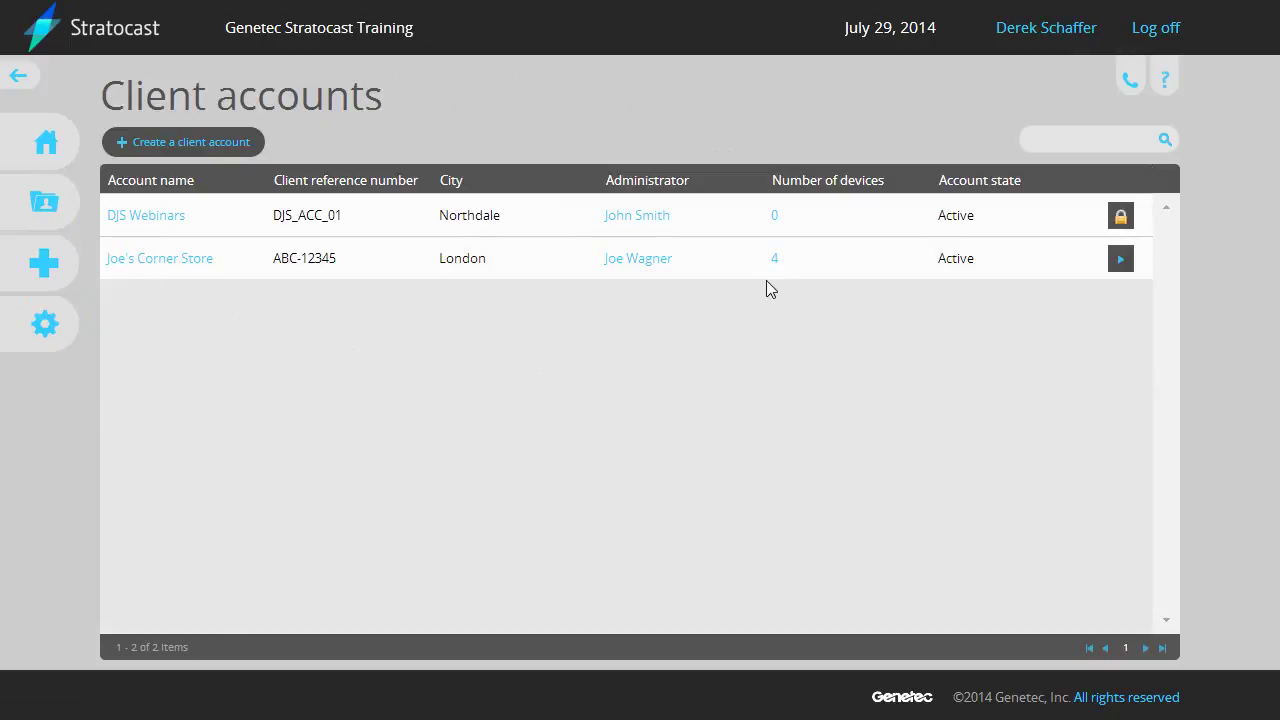
left_click(773, 260)
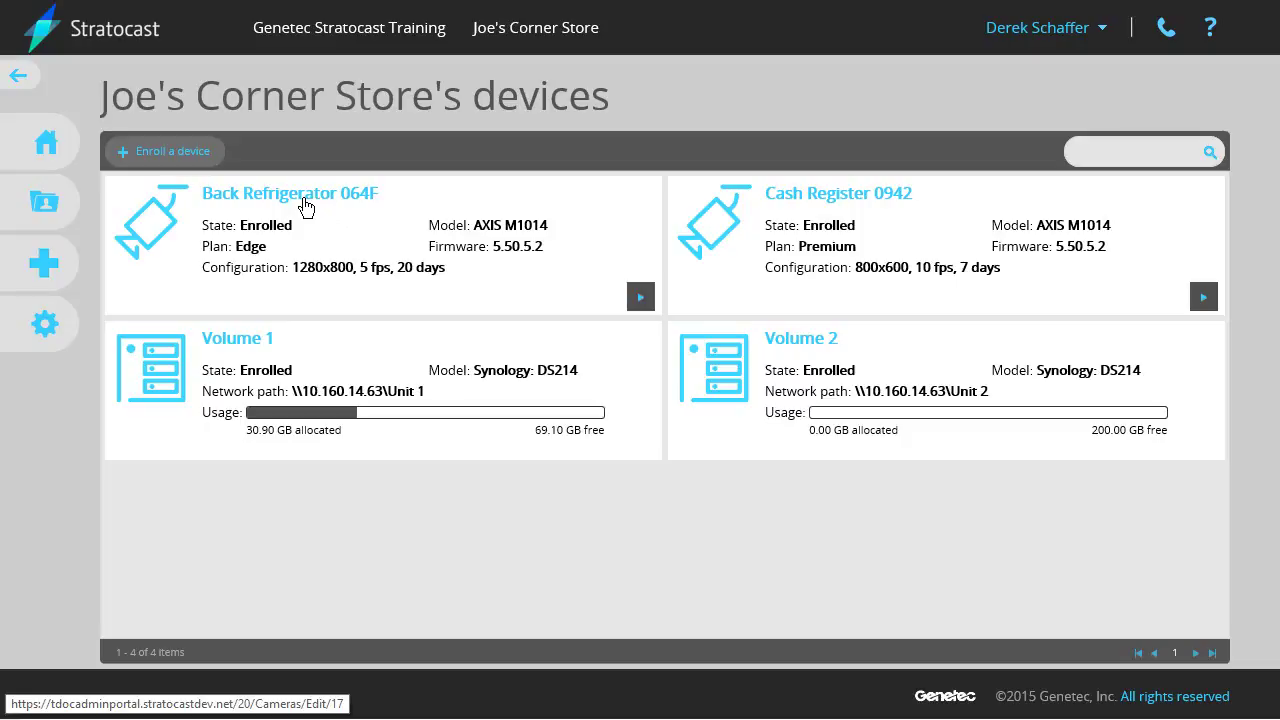
left_click(306, 207)
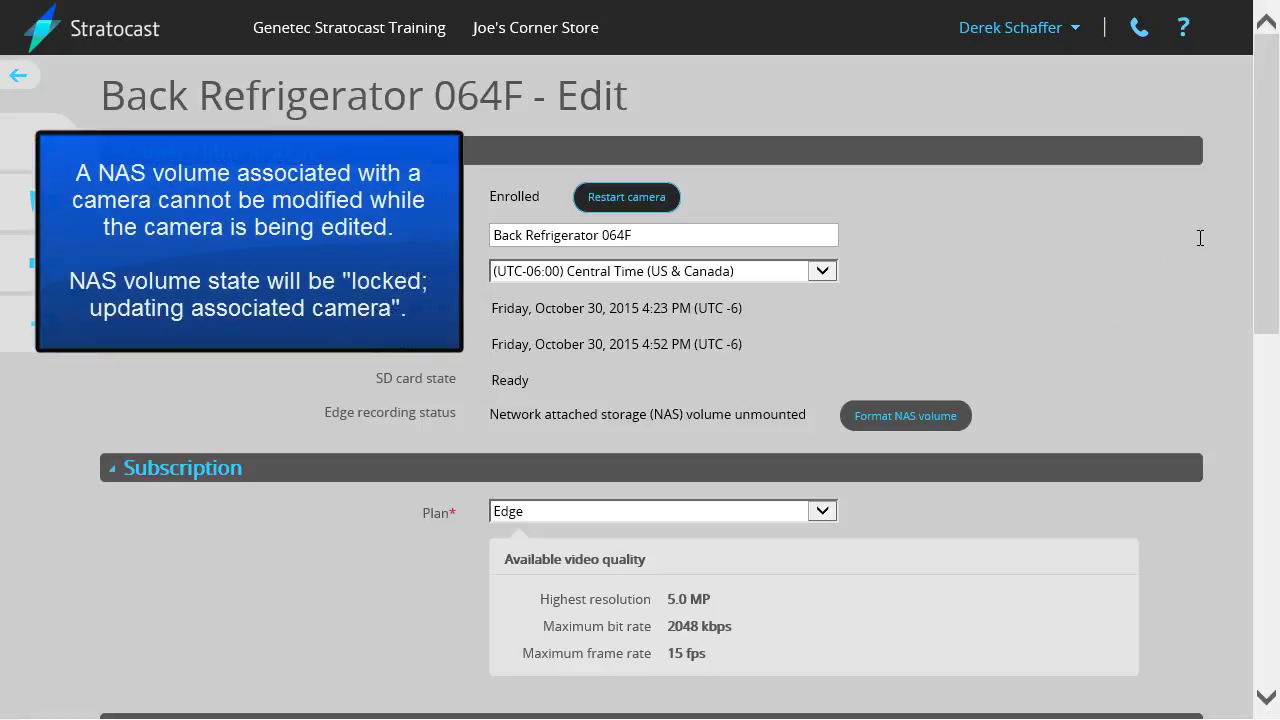
left_click_drag(1252, 249, 1270, 437)
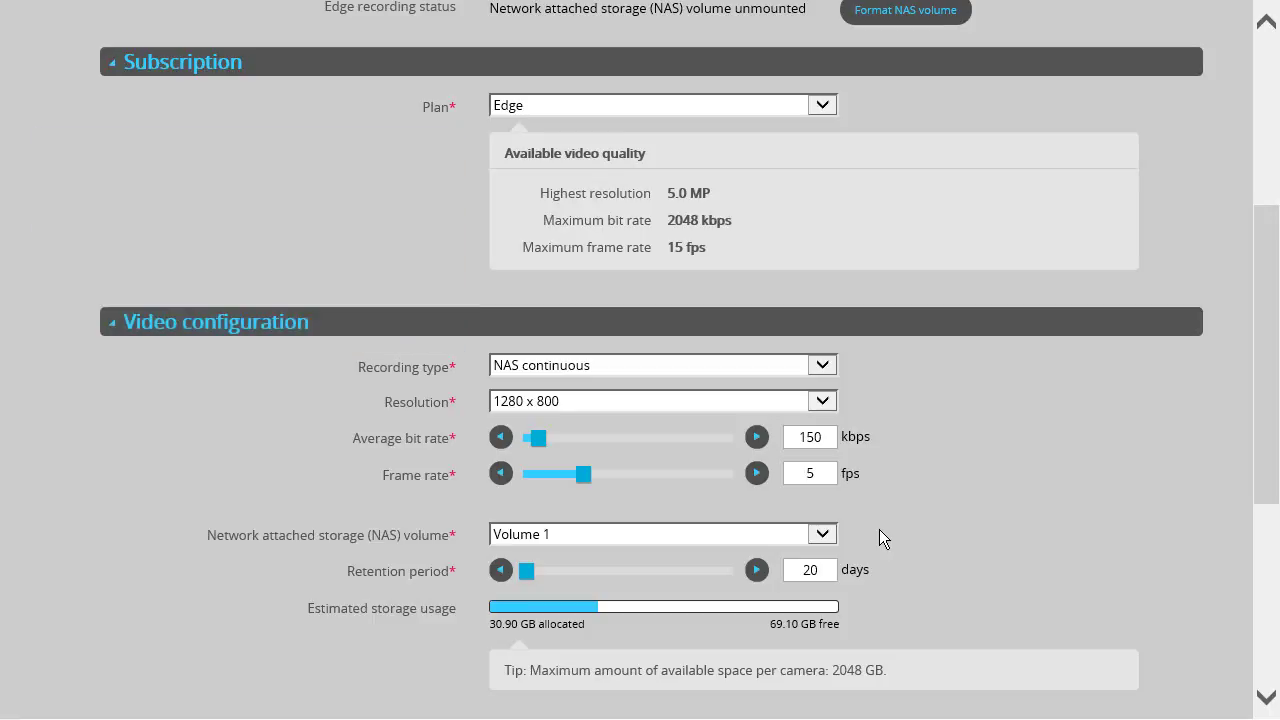
mouse_move(1253, 477)
left_mouse_down()
mouse_move(1263, 457)
mouse_move(1248, 356)
left_mouse_up()
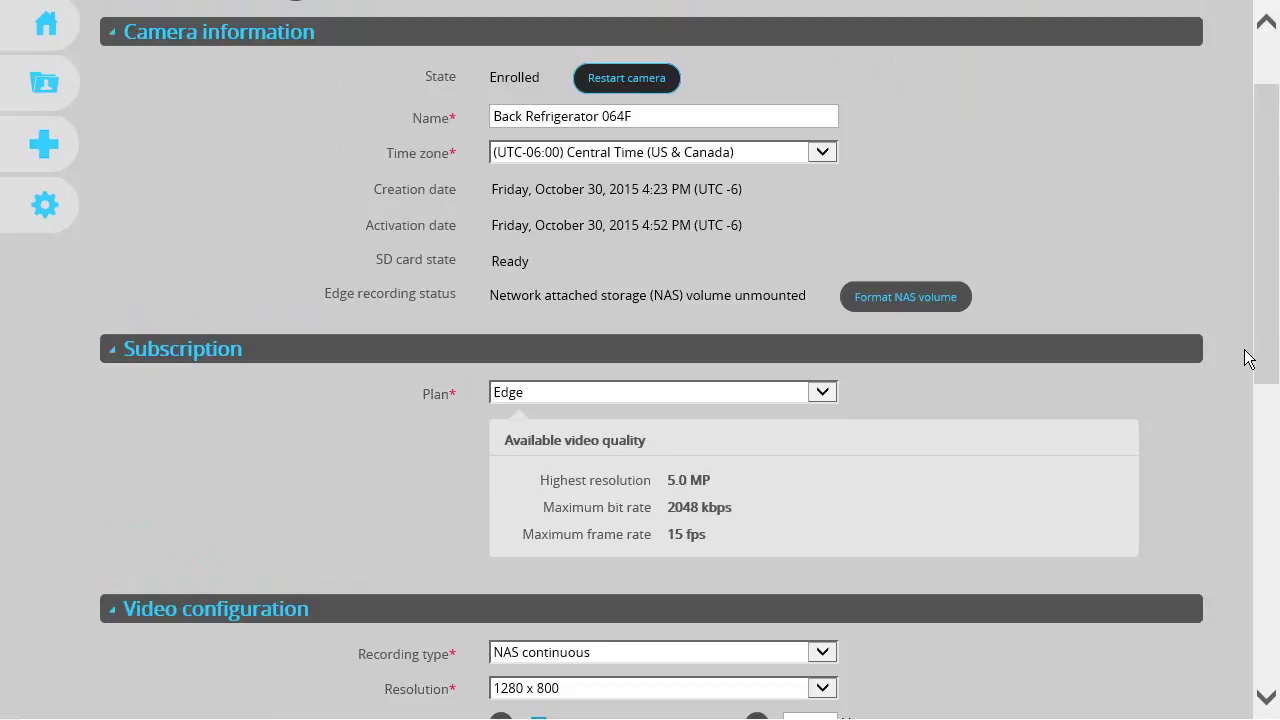
left_click_drag(1248, 358, 1229, 600)
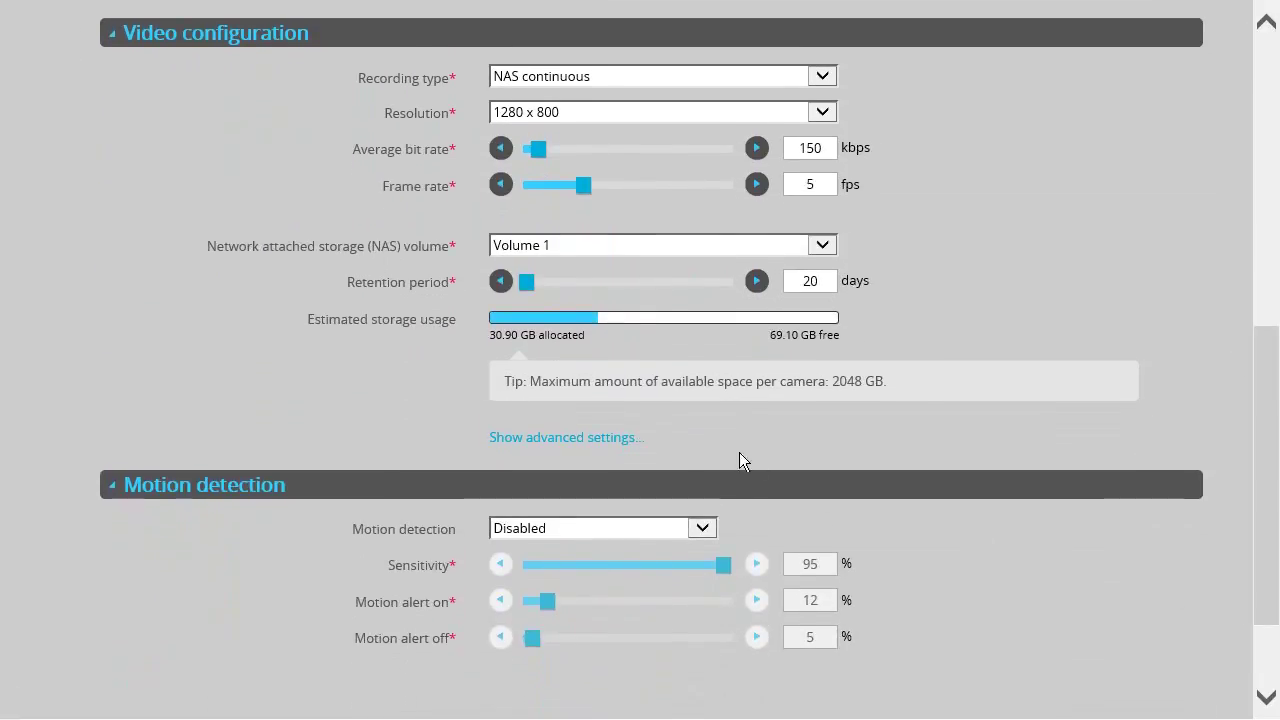
Show advanced settings, keep Frame rate priority, and raise the key frame interval to 10 seconds
left_click(627, 437)
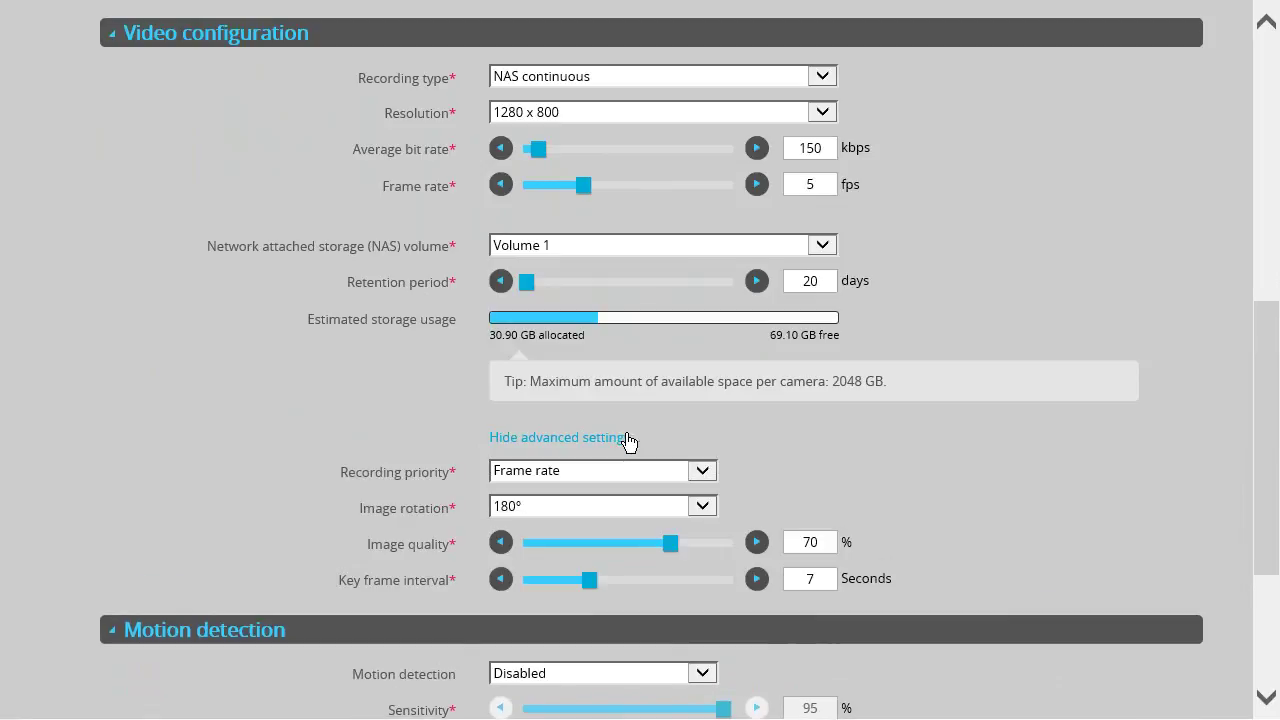
left_click(706, 474)
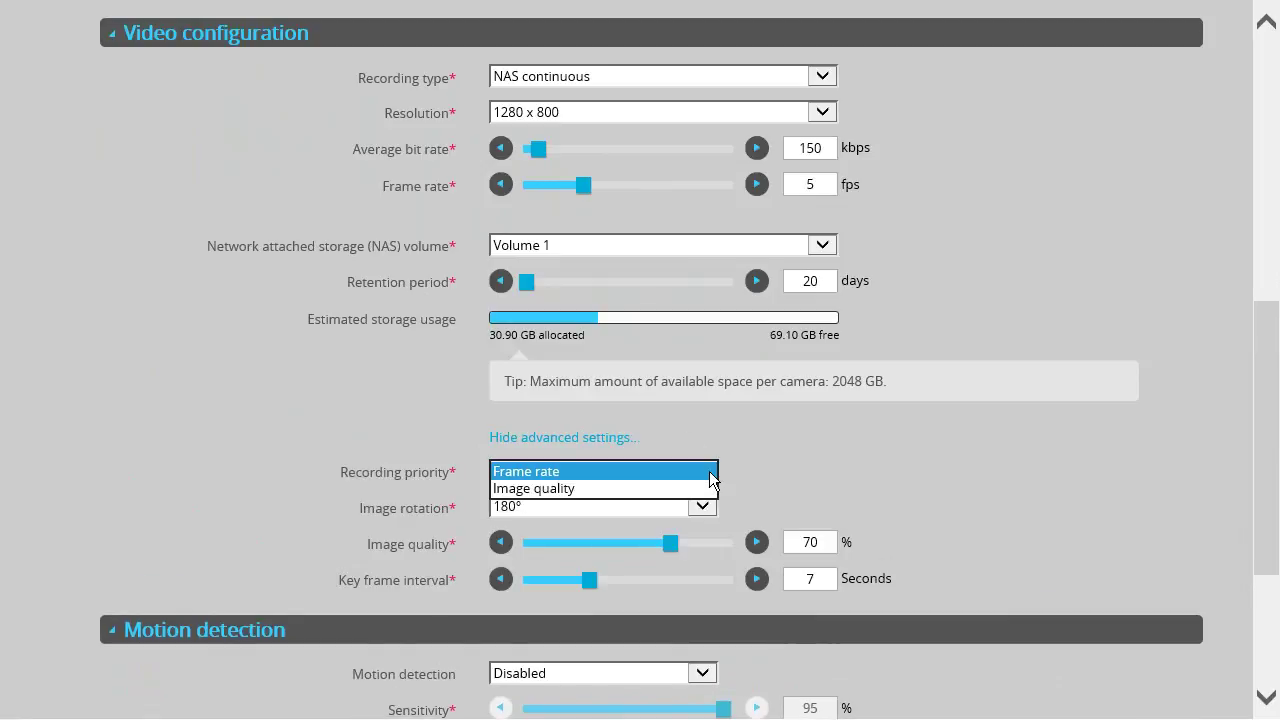
left_click(712, 478)
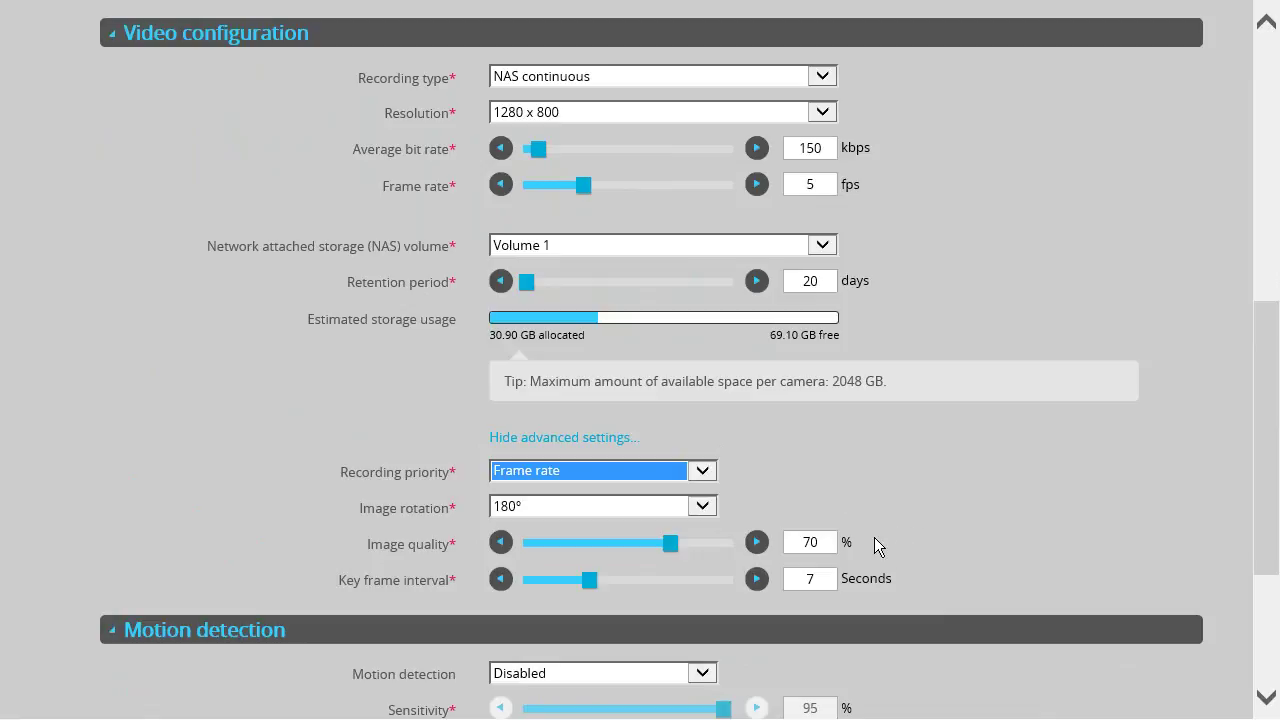
left_click(757, 579)
left_click(757, 579)
left_click(757, 579)
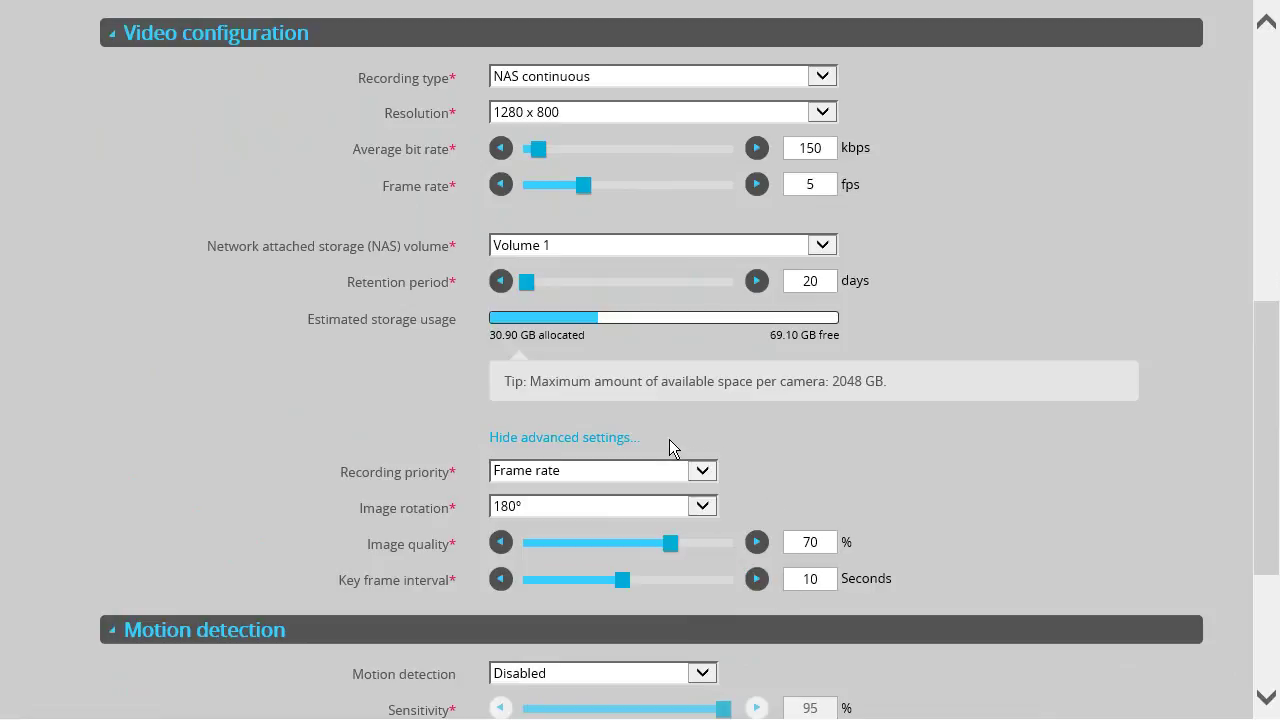
left_click(710, 507)
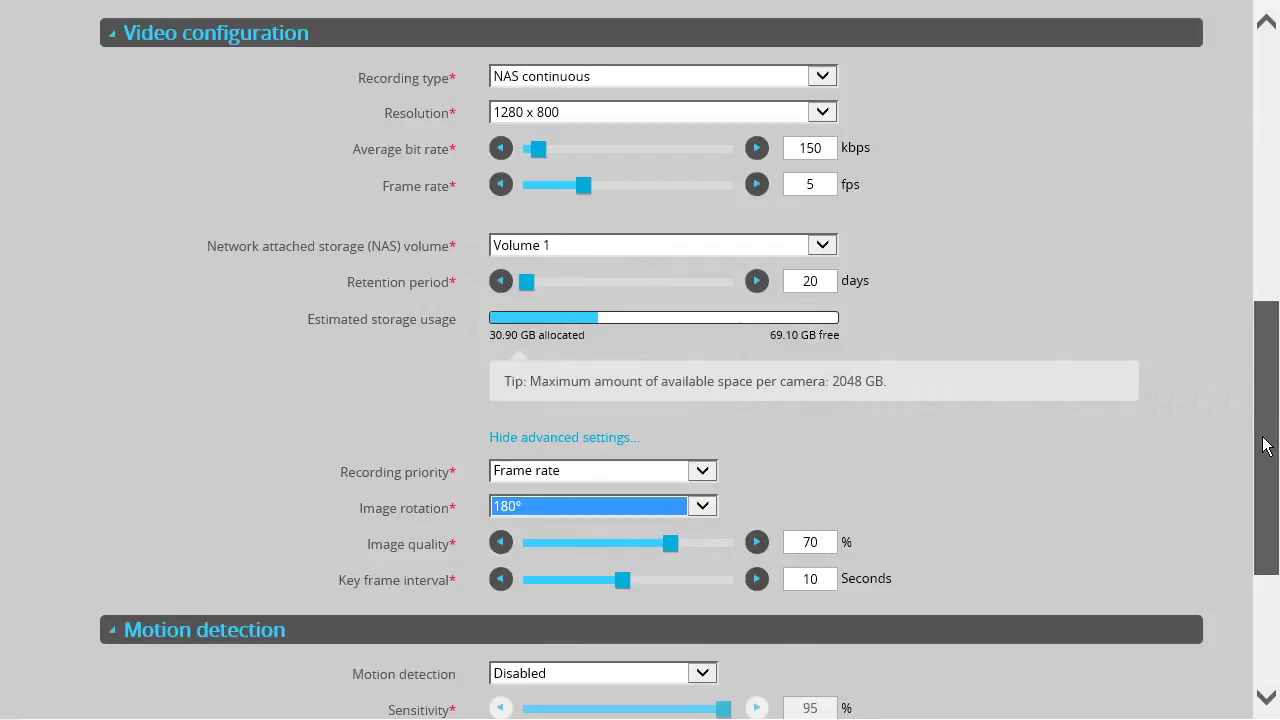
left_click_drag(1265, 445, 1260, 554)
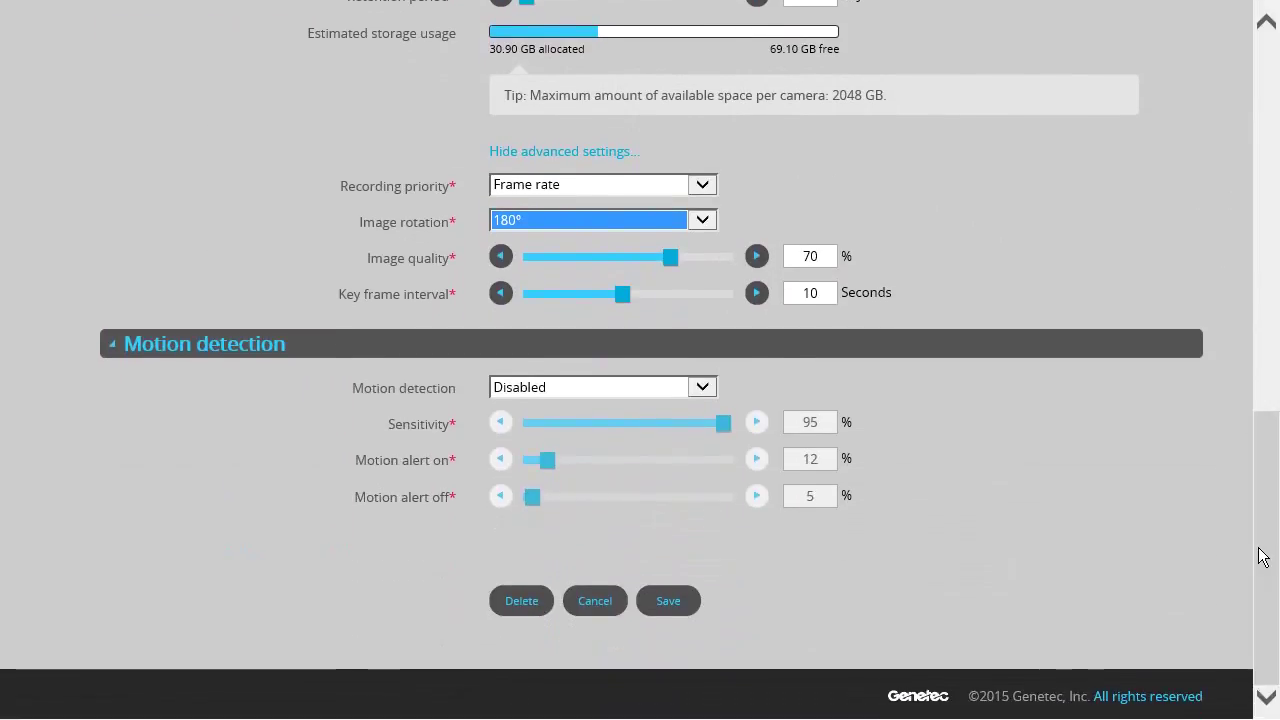
Save the camera settings, then delete Back Refrigerator 064F along with its recordings
left_click(686, 612)
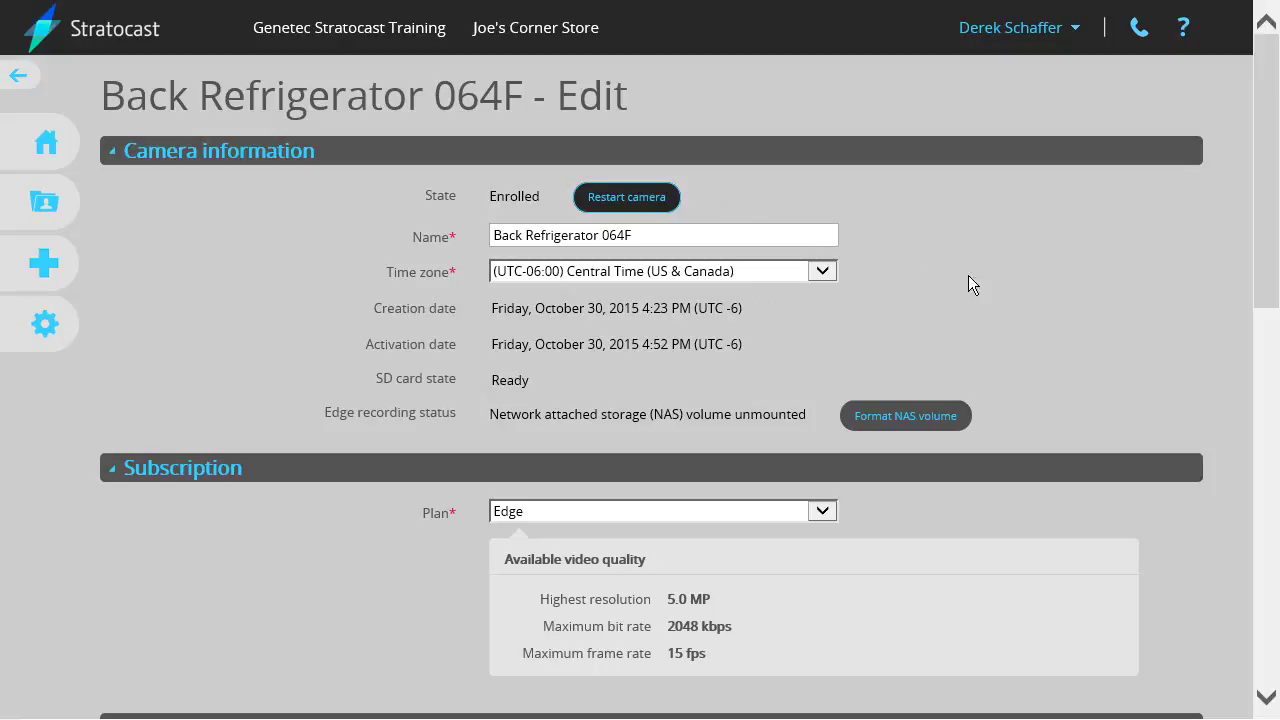
left_click_drag(1266, 240, 1266, 618)
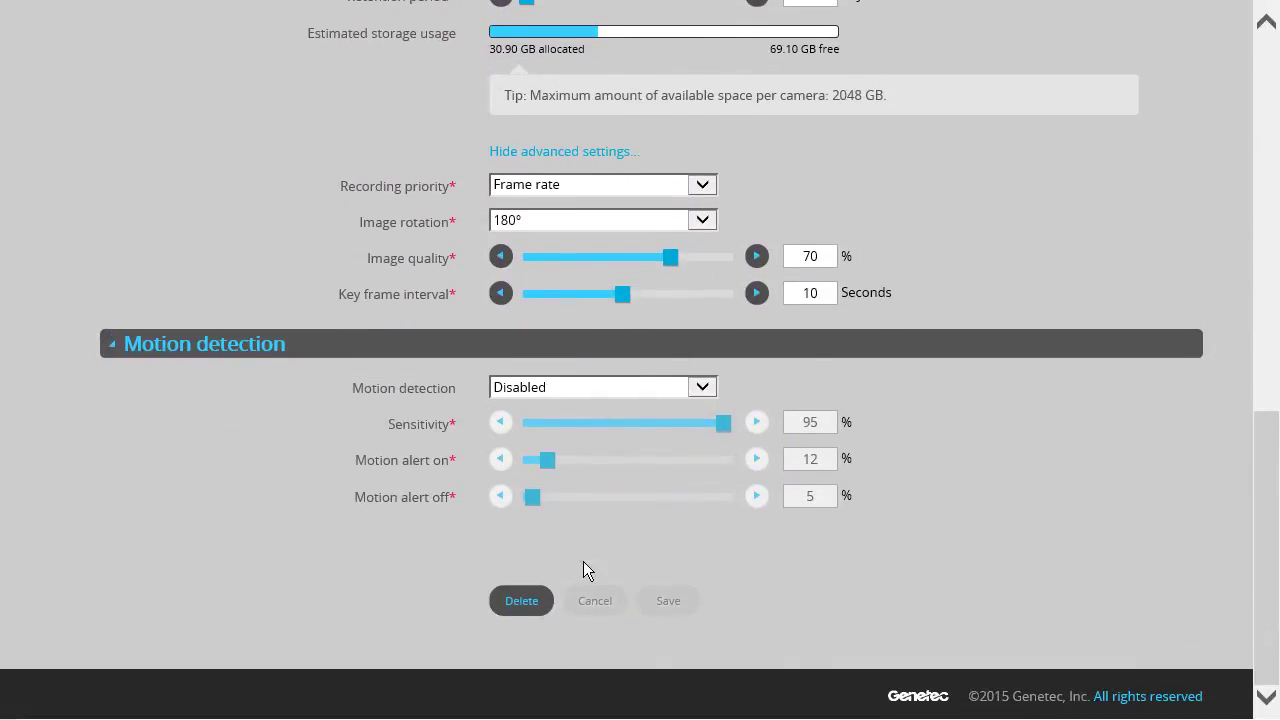
left_click(535, 600)
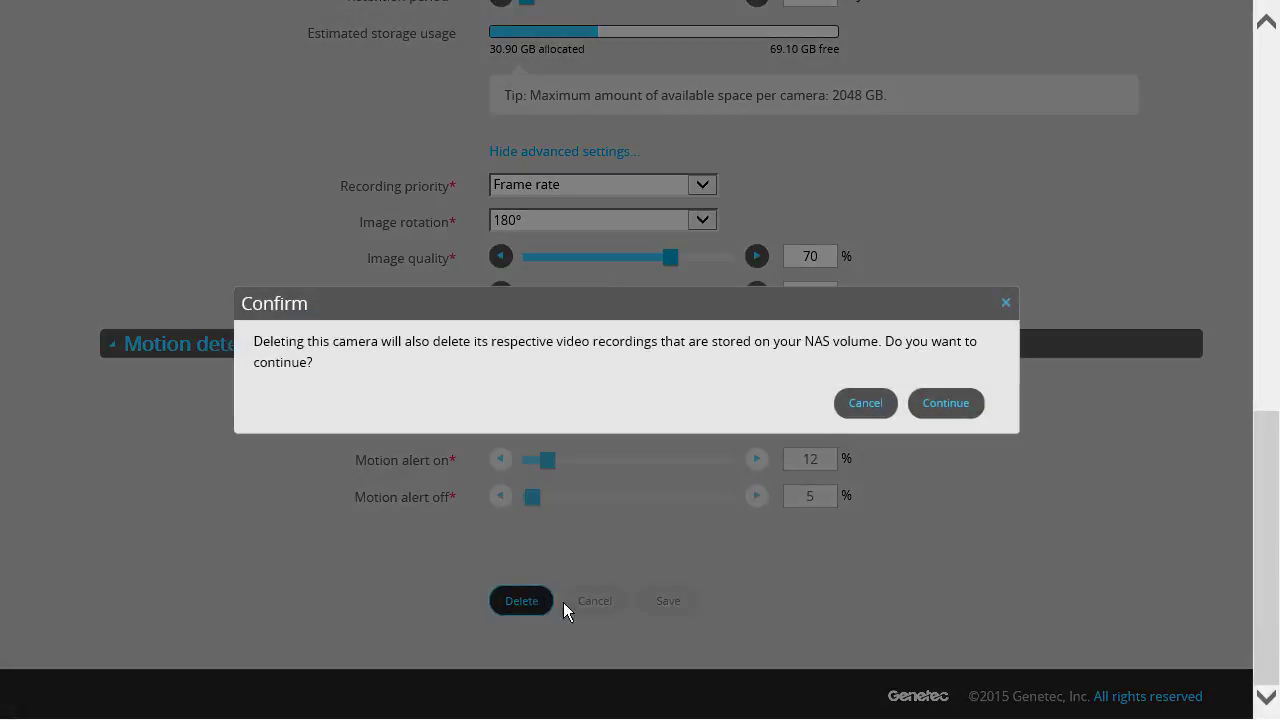
left_click(966, 405)
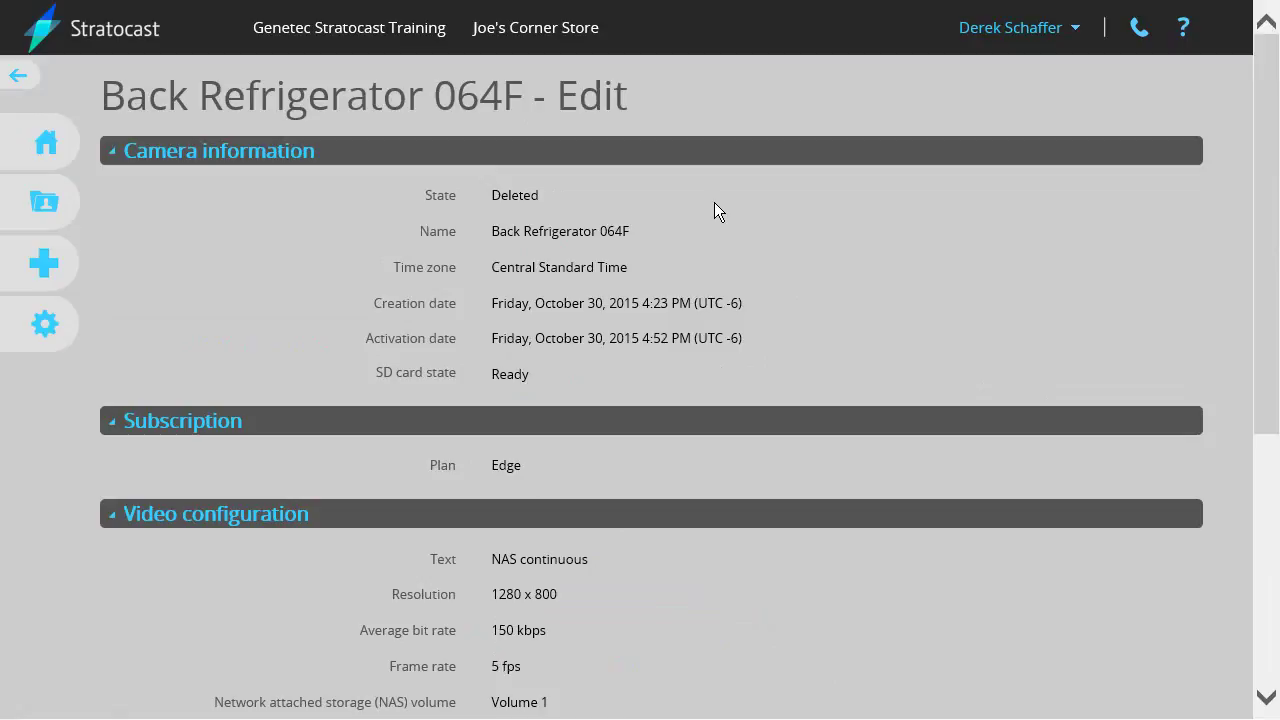
Return to Joe's Corner Store's devices and view the available subscription plans
mouse_move(35, 88)
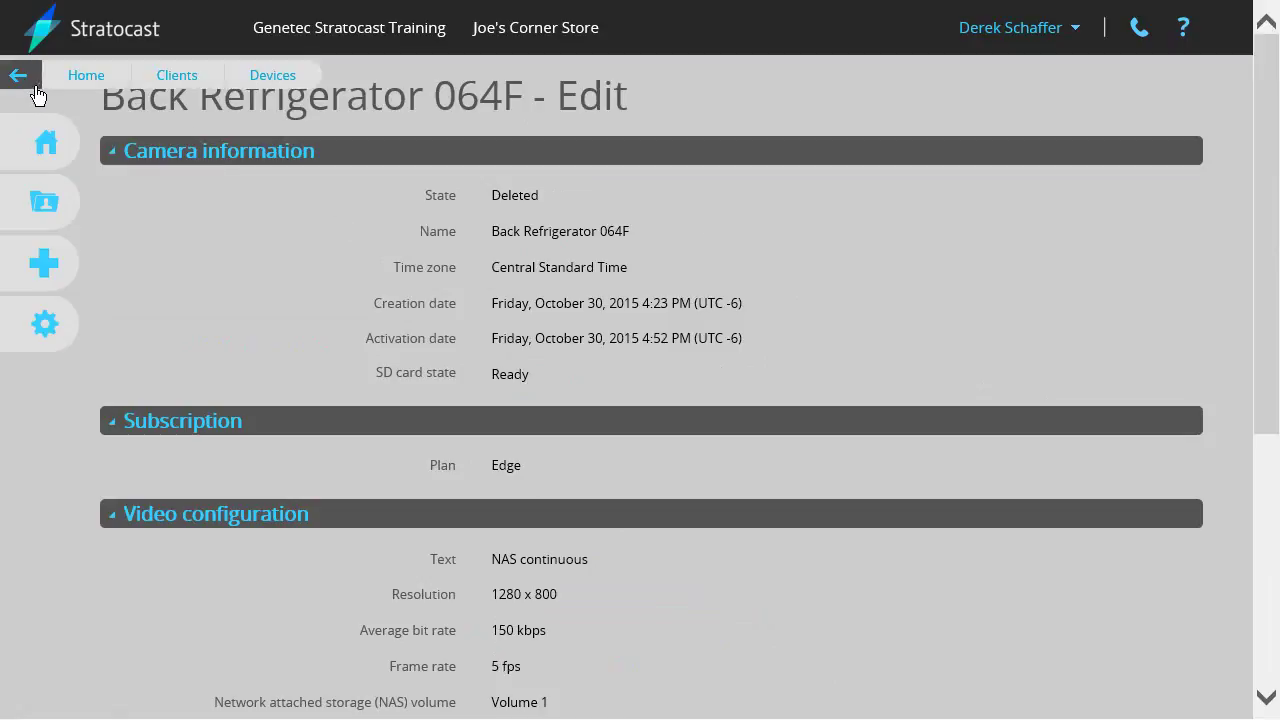
left_click(258, 80)
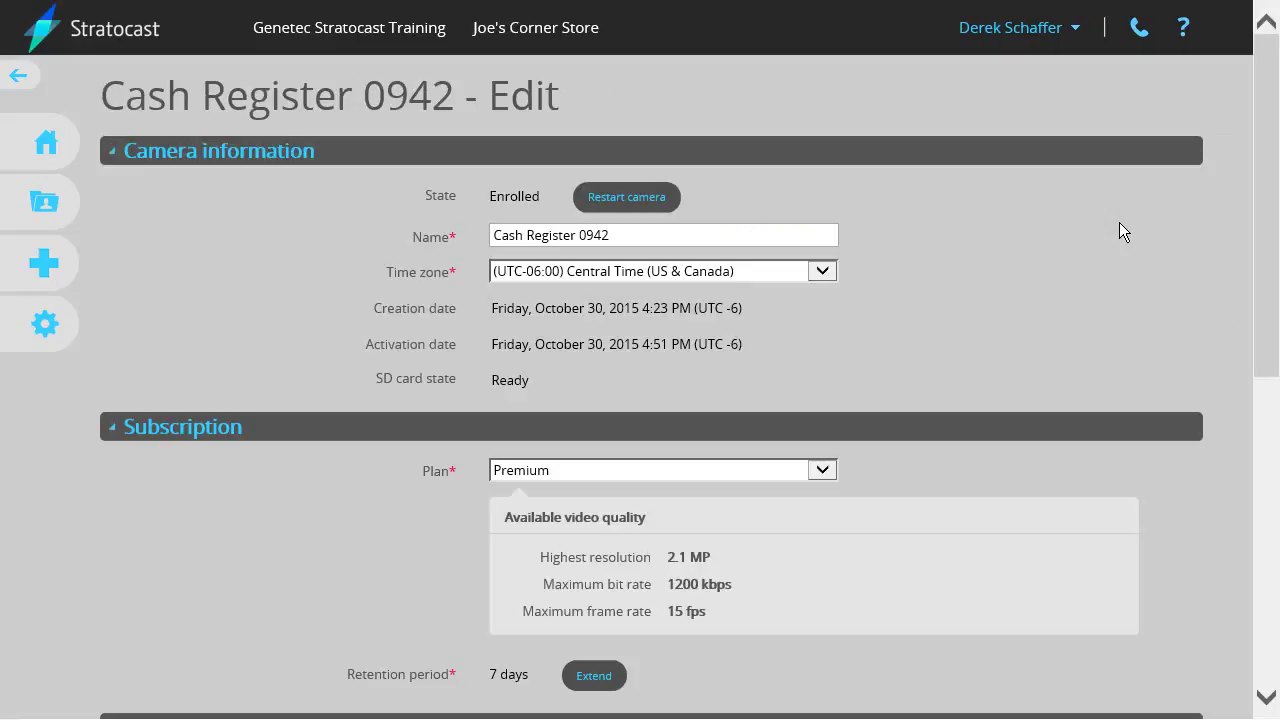
left_click(827, 466)
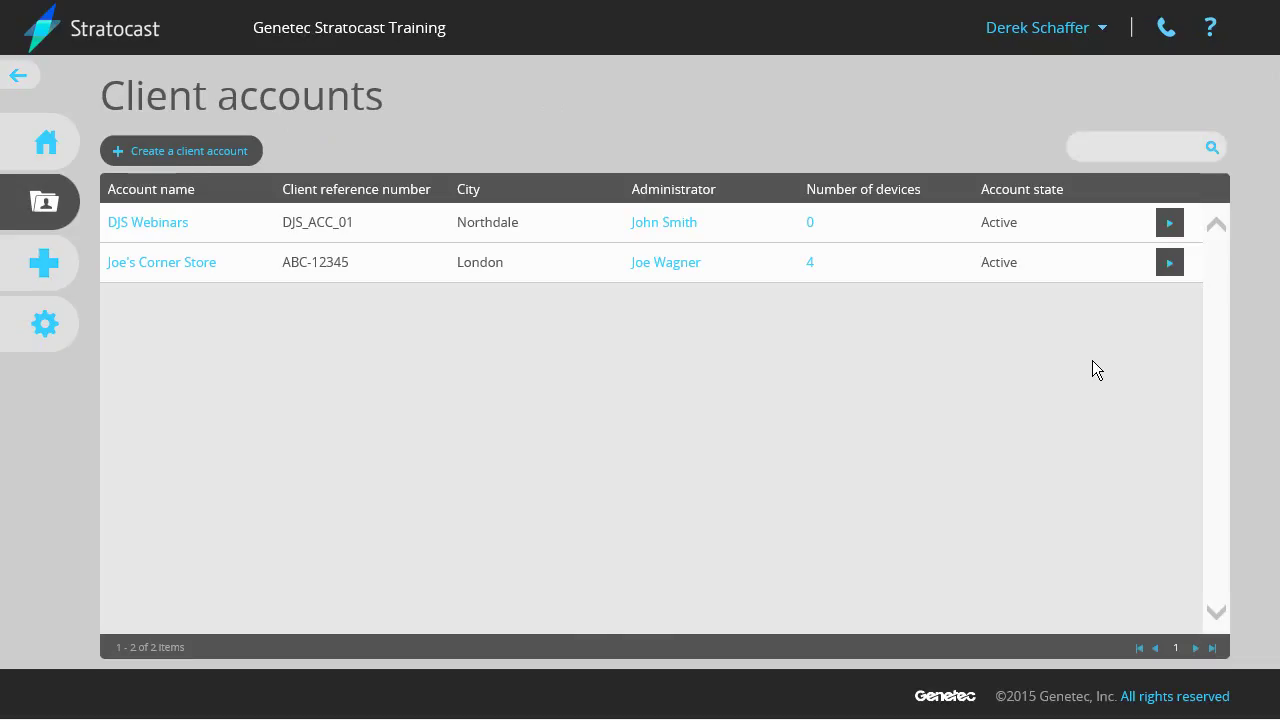
Open Cash Register 0942's edit page from Joe's Corner Store's devices and scroll to Camera setup
left_click(828, 279)
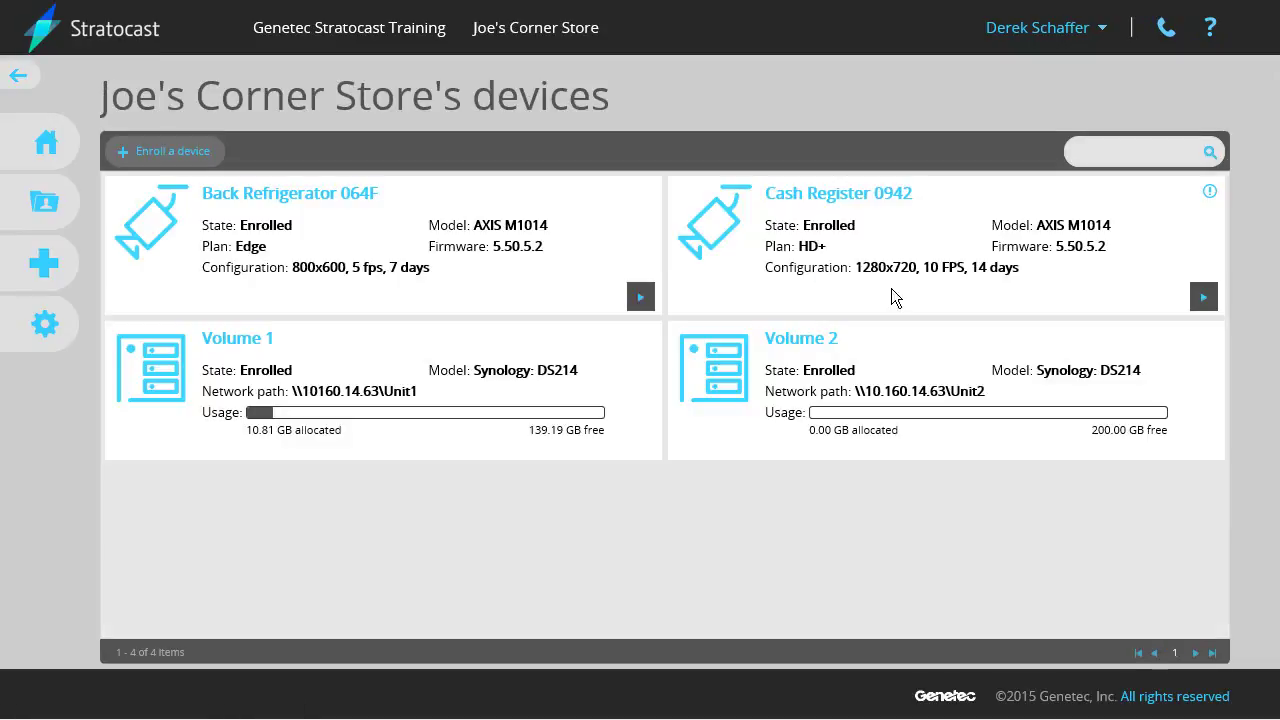
left_click(897, 197)
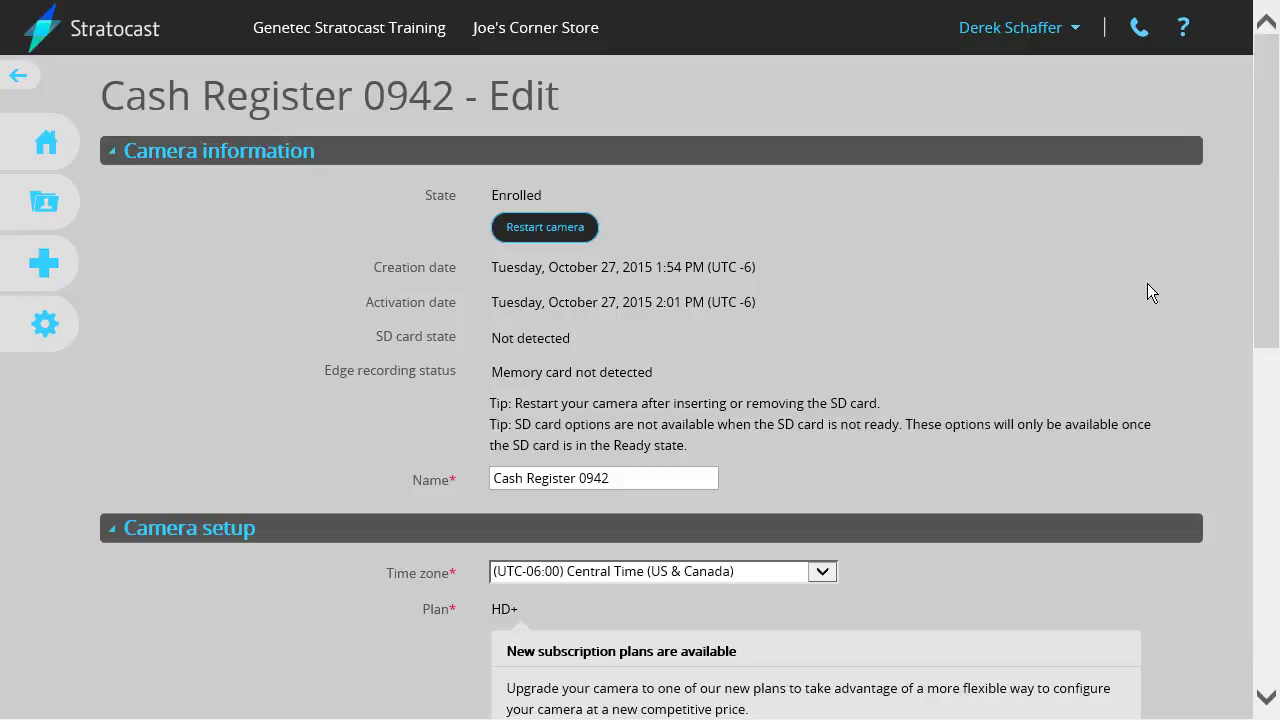
left_click_drag(1268, 297, 1258, 495)
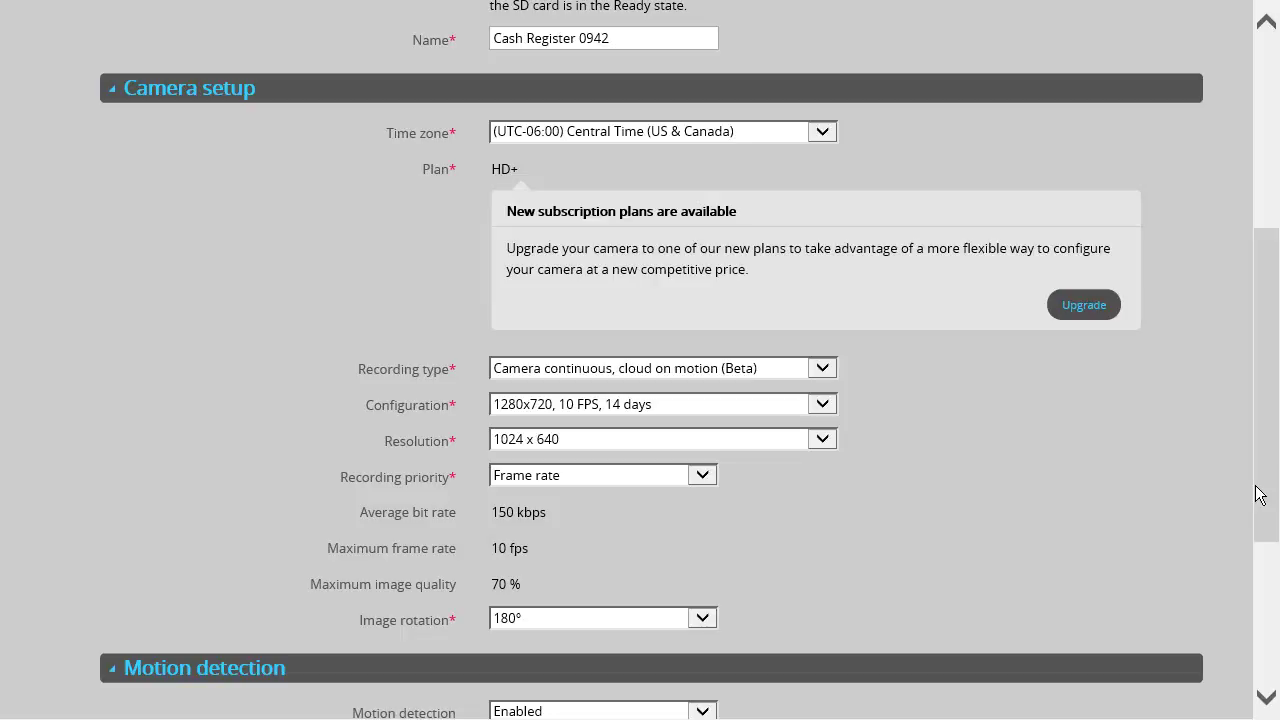
Upgrade Cash Register 0942 to the Premium plan, accepting that the change is irreversible
left_click(1080, 318)
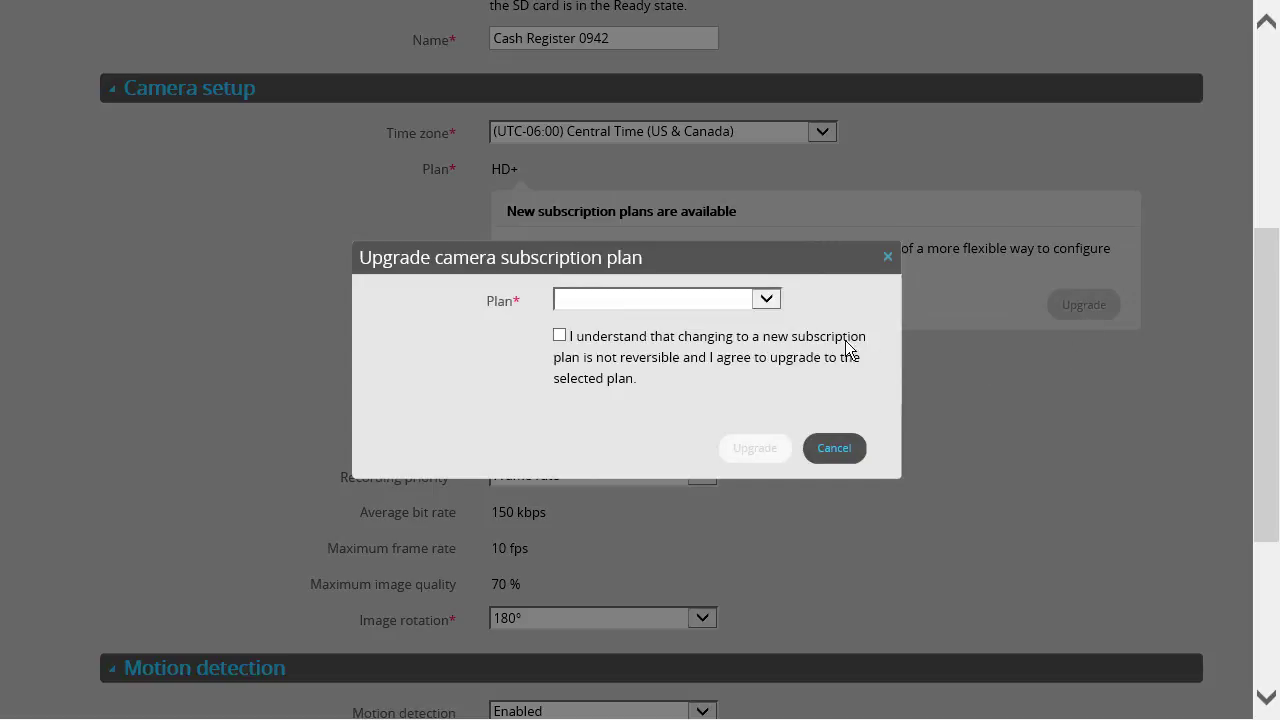
left_click(779, 302)
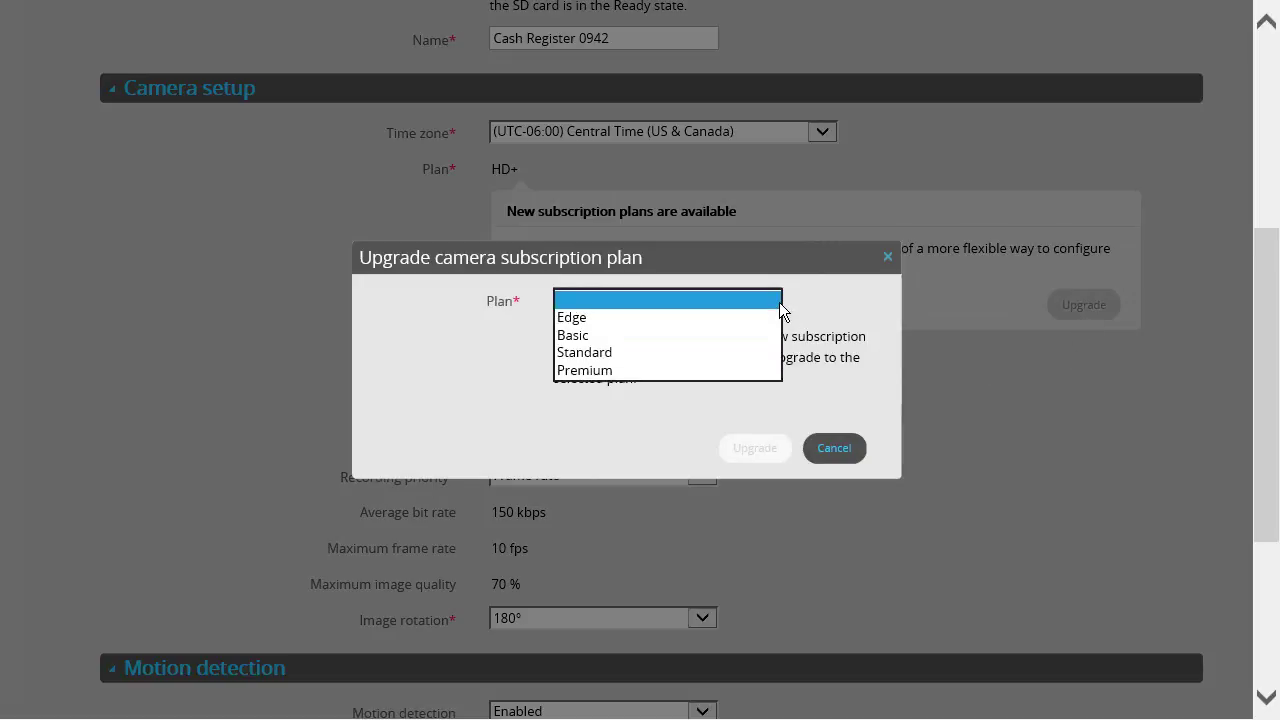
left_click(604, 370)
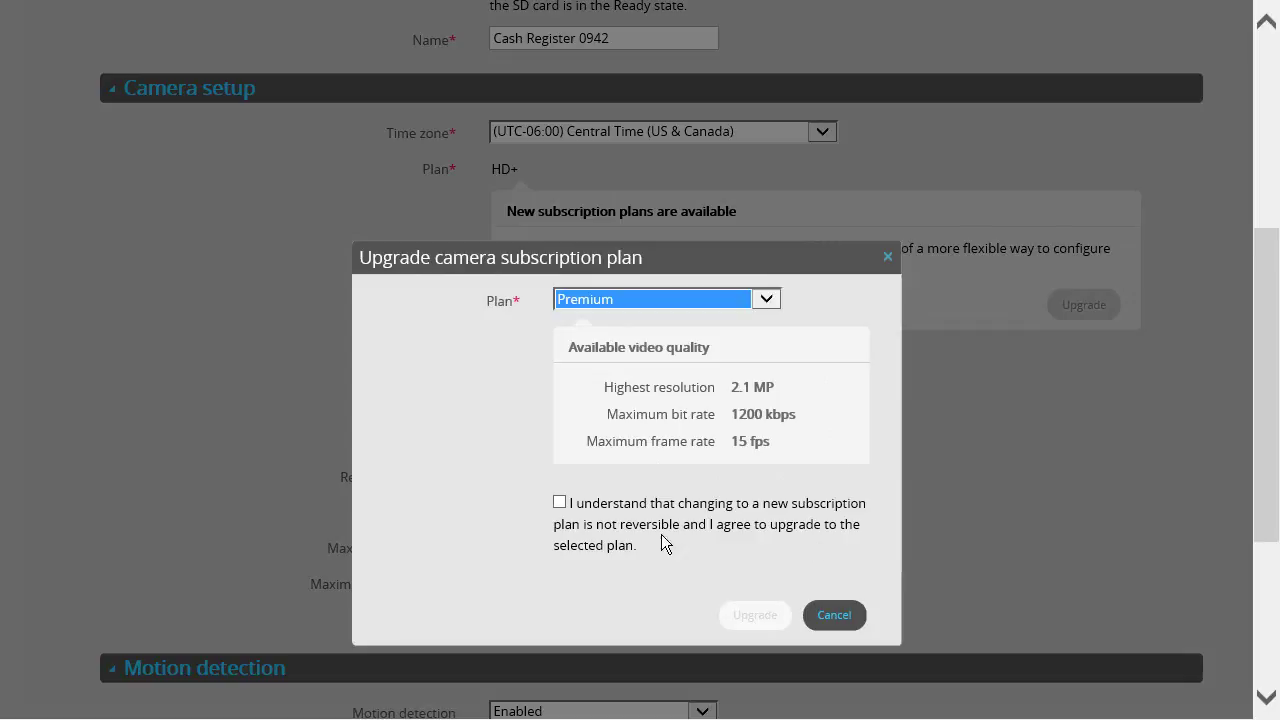
left_click(560, 503)
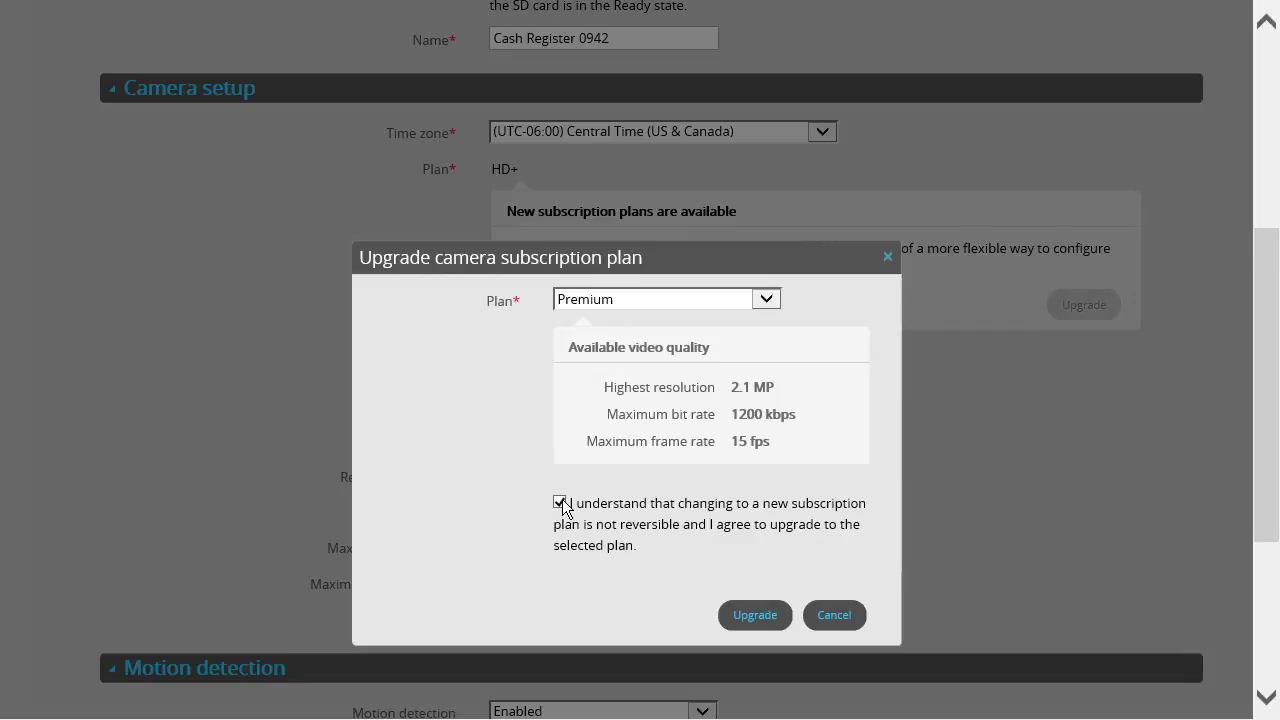
left_click(776, 630)
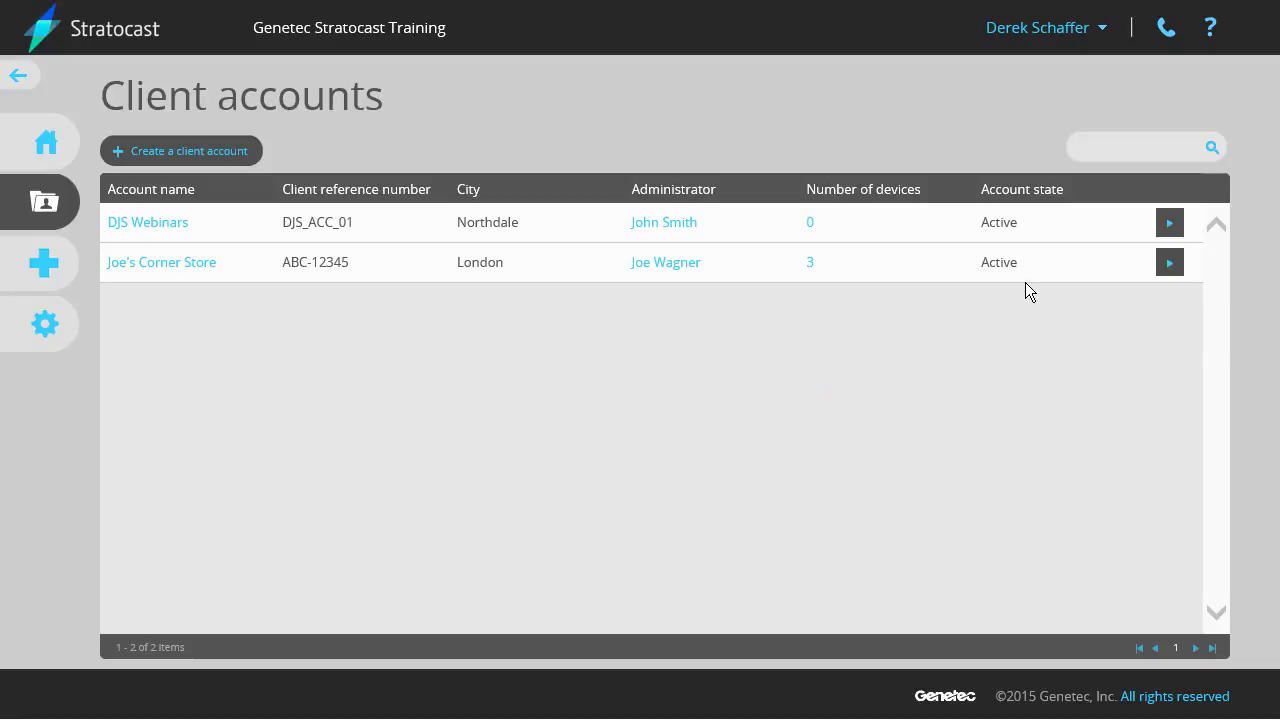
Extend Cash Register 0942's retention period from 7 to 10 days and save it
left_click(833, 282)
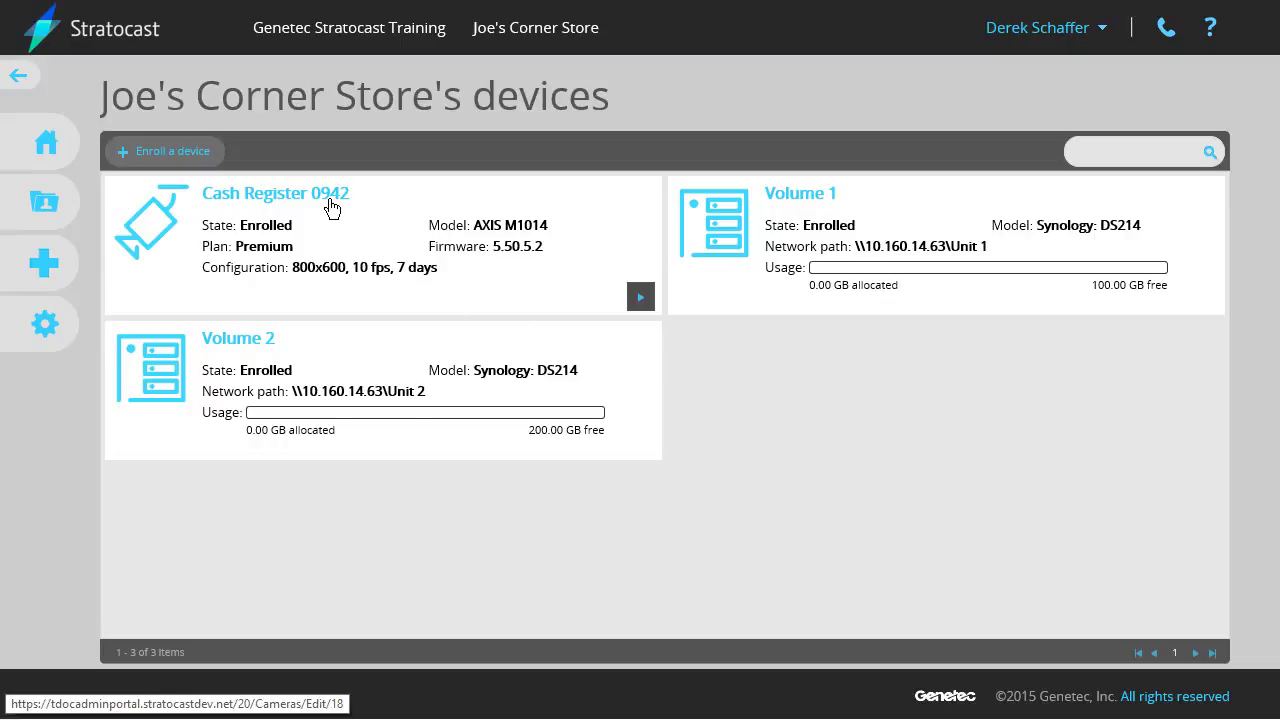
left_click(332, 207)
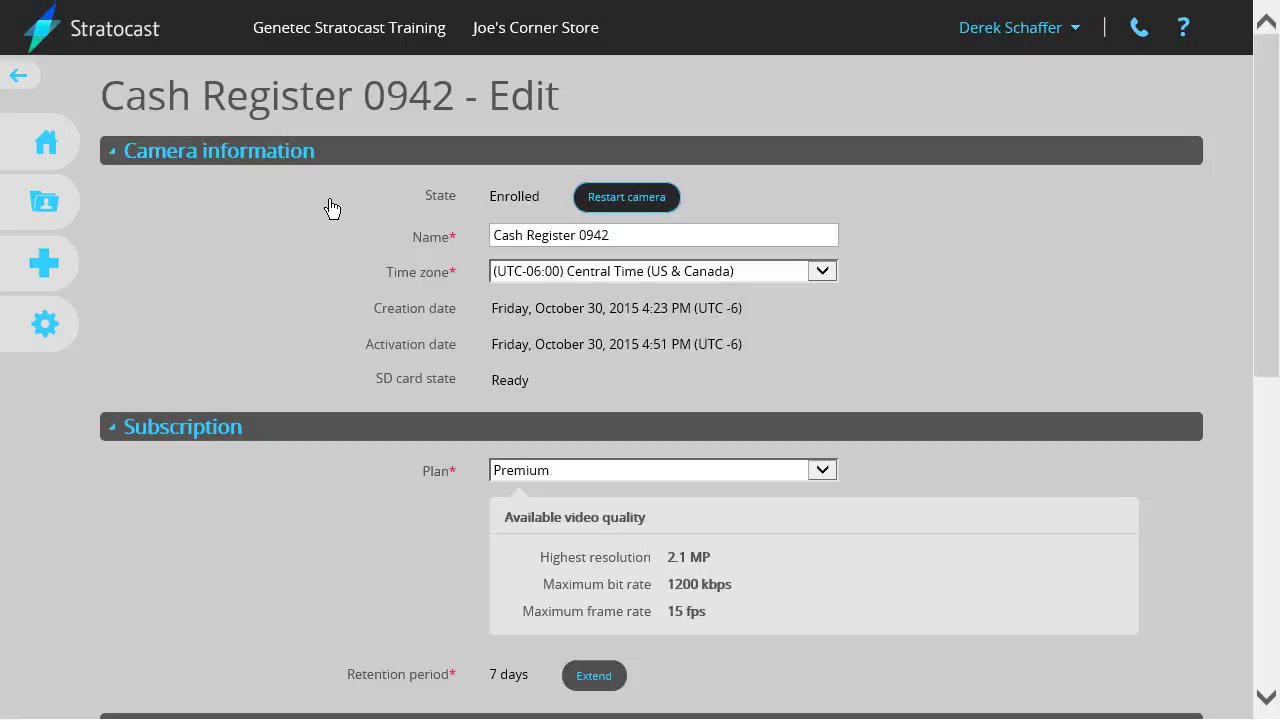
scroll(1240, 420, "down", 4)
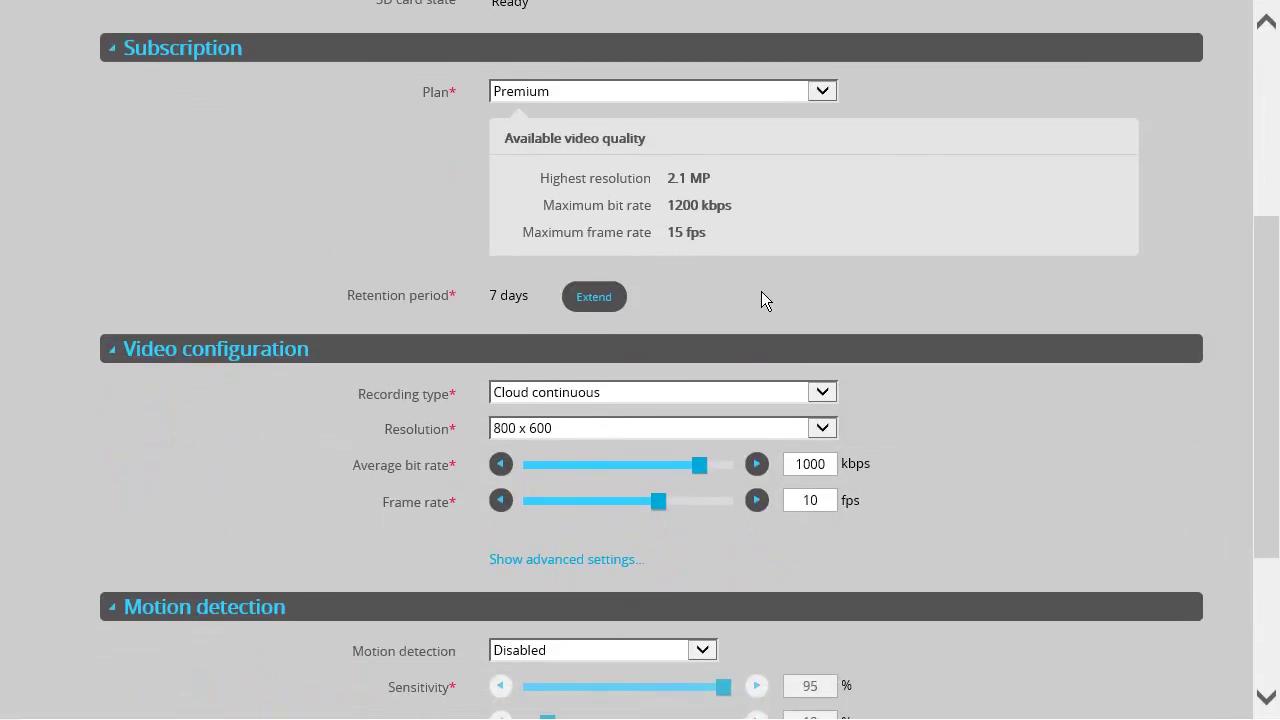
left_click(594, 297)
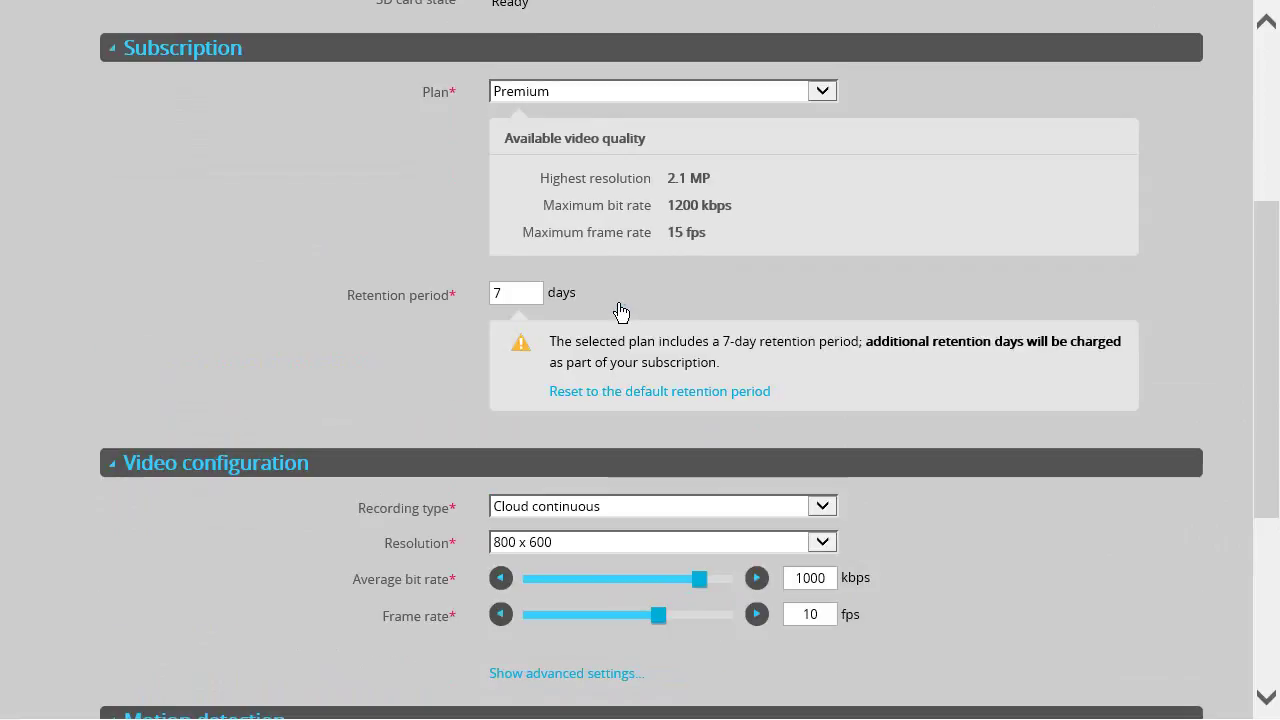
left_click(526, 295)
key("BackSpace")
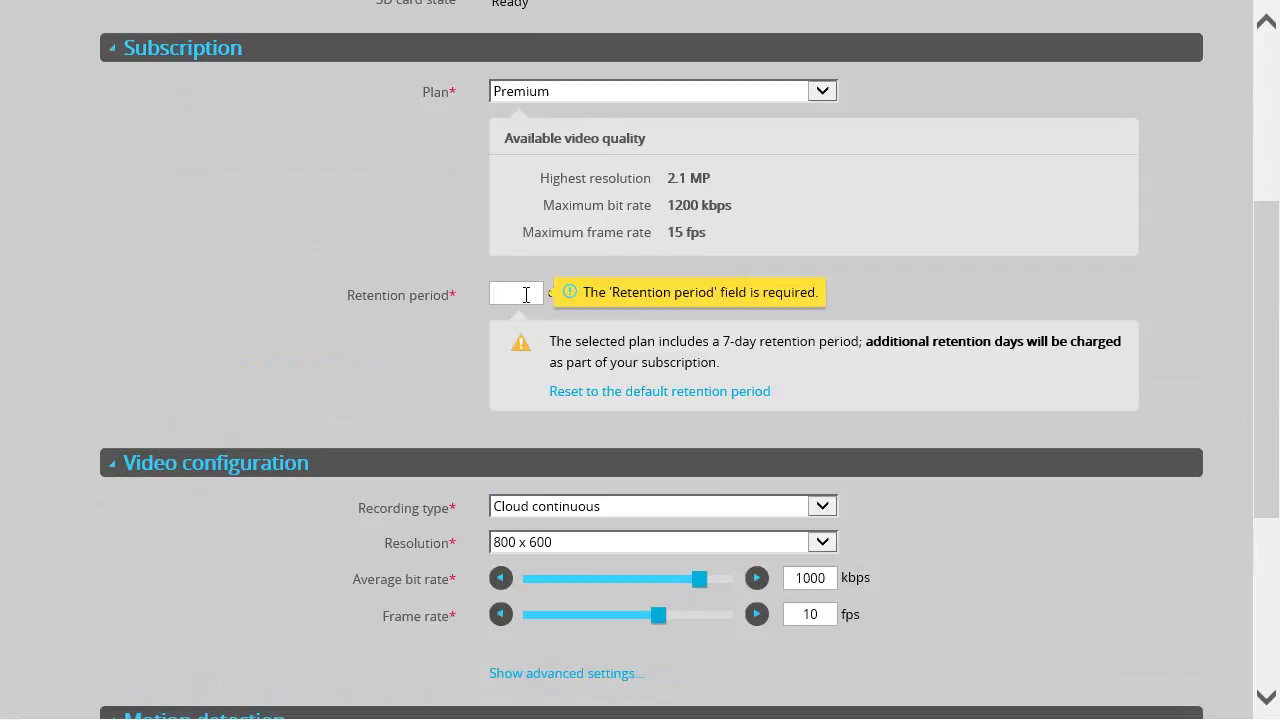
type("10")
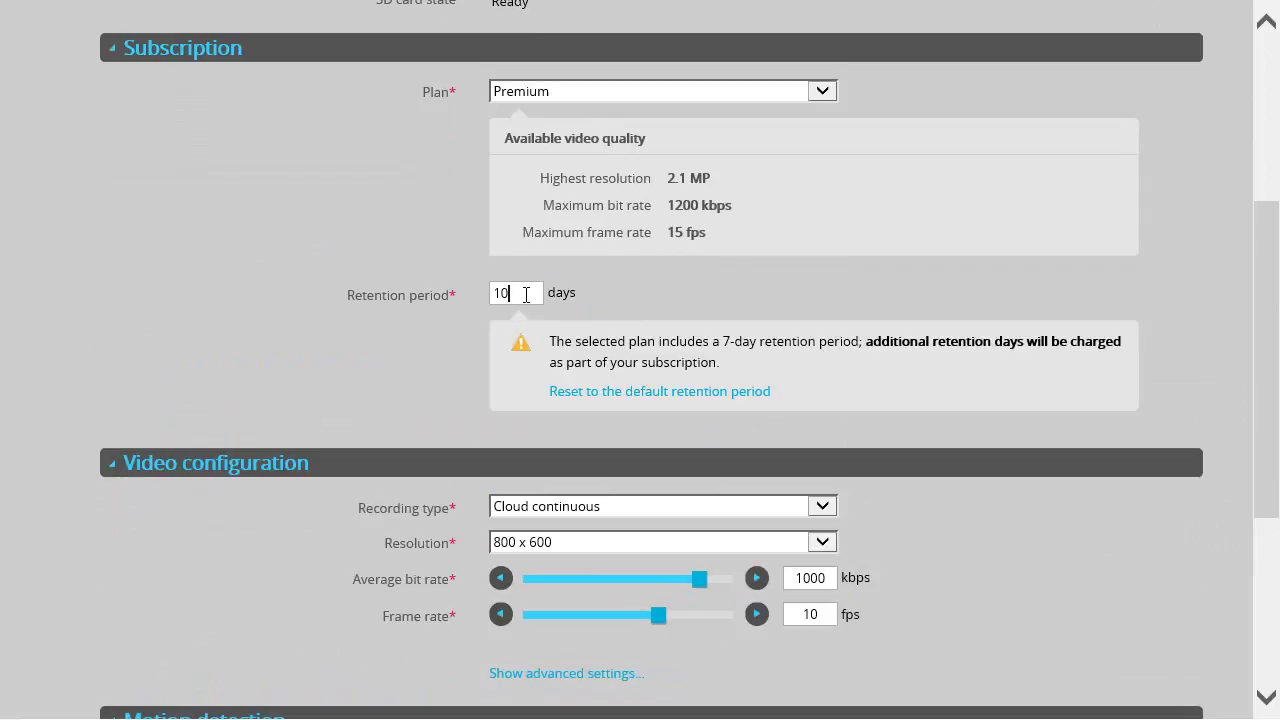
left_click(645, 392)
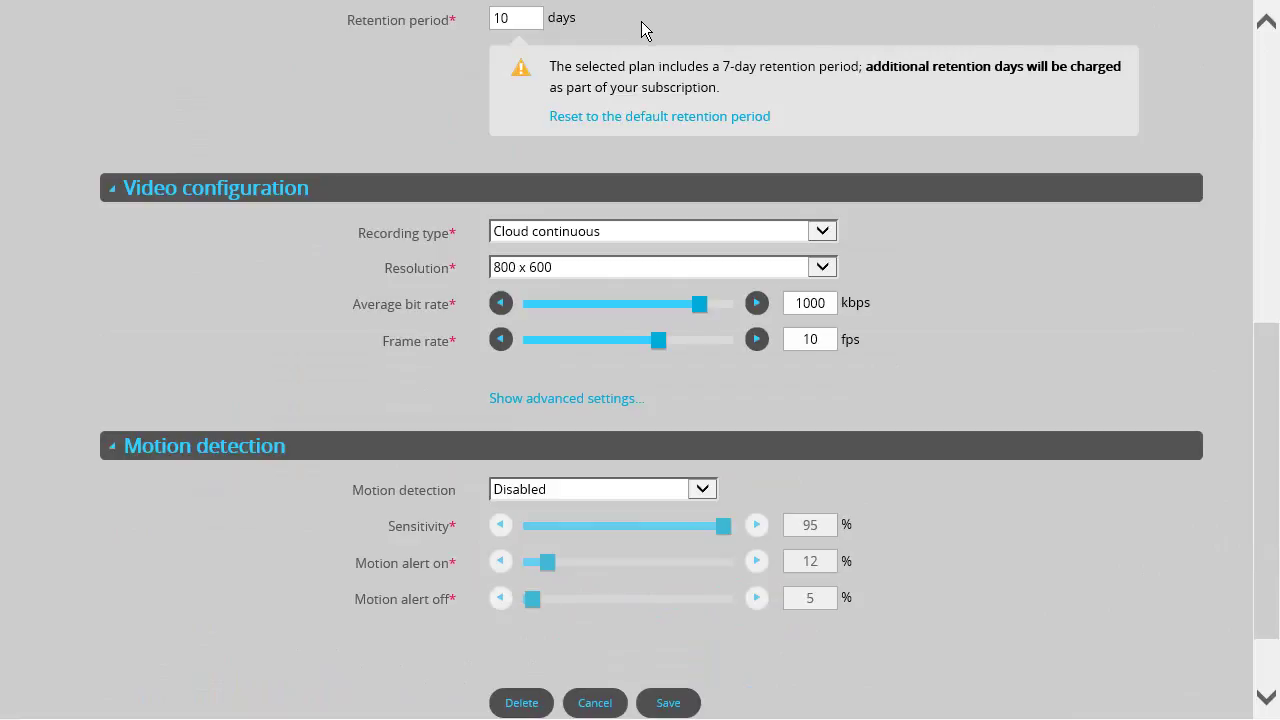
left_click(660, 703)
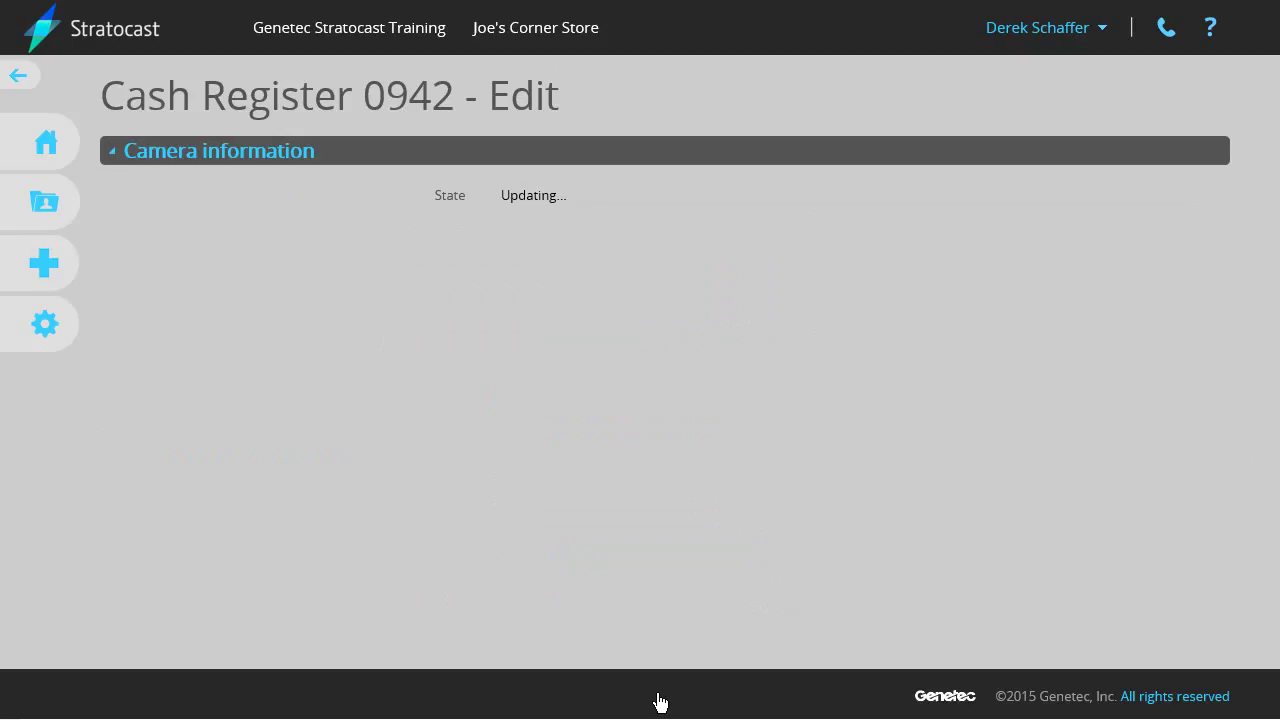